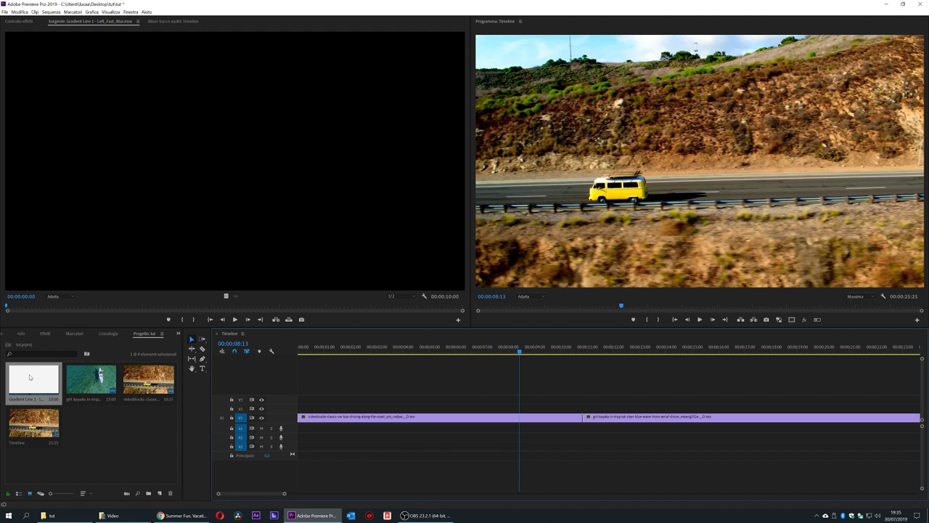
# Preview Gradient Line 1 - Left_Fast_Blur.mov in the Source monitor, then rewind it to the first frame.
pyautogui.doubleClick(30, 376)
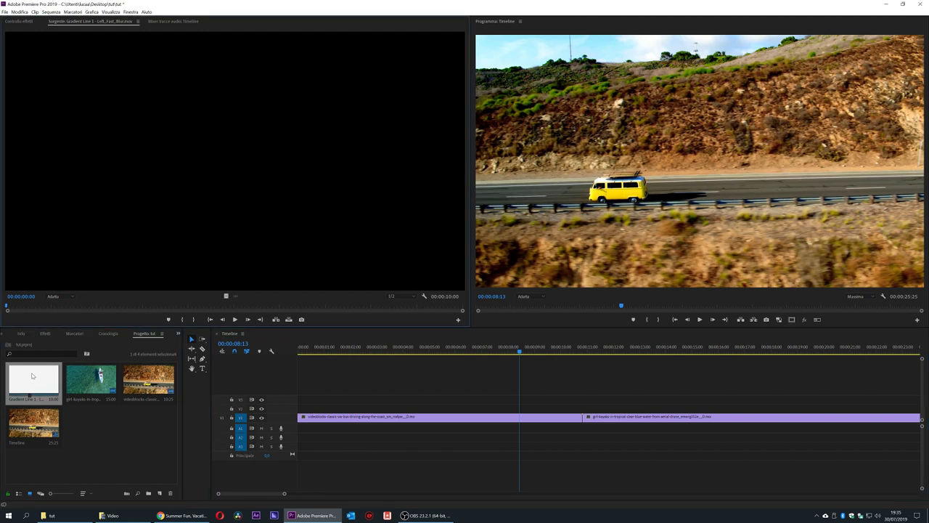
pyautogui.press('space')
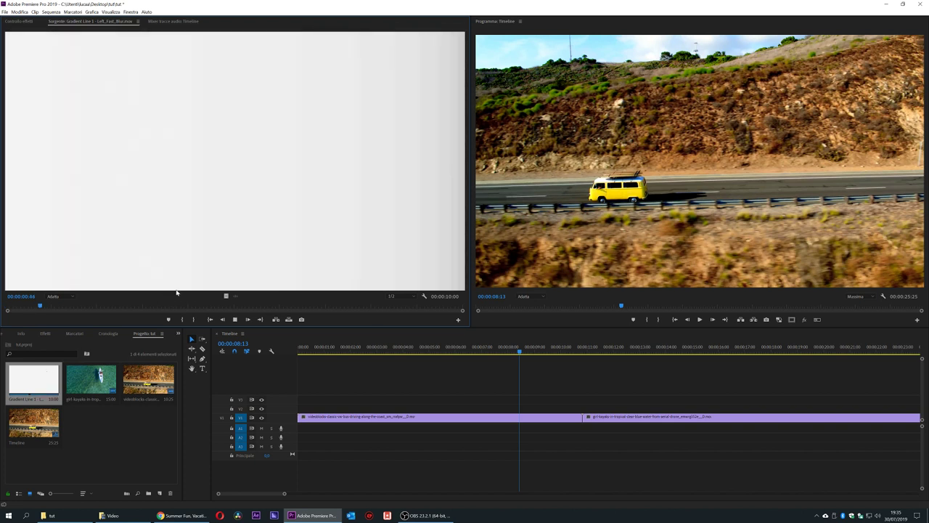
pyautogui.moveTo(84, 308); pyautogui.dragTo(2, 308)
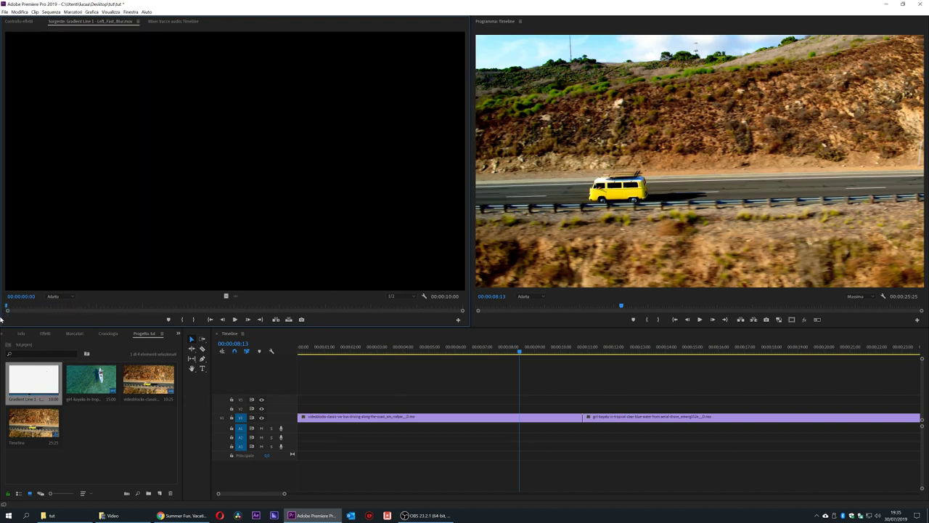
pyautogui.moveTo(18, 310); pyautogui.dragTo(85, 308)
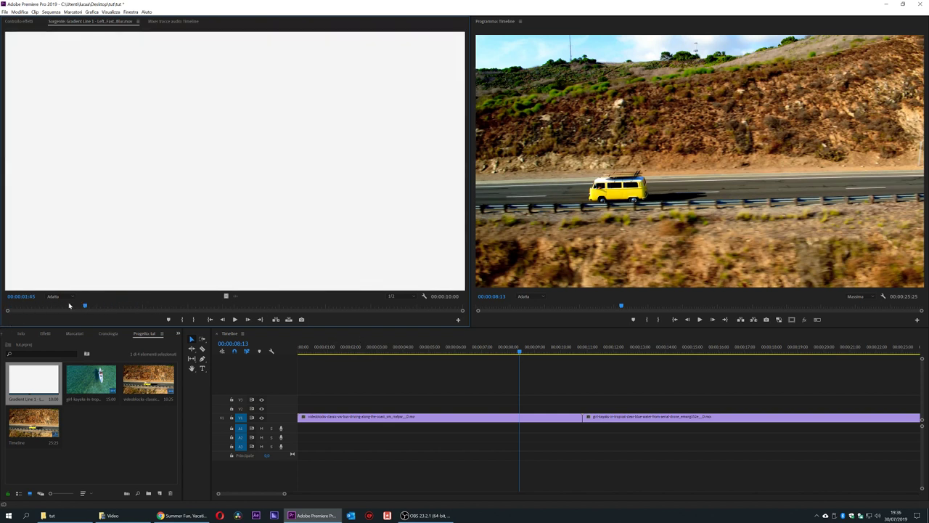
pyautogui.moveTo(70, 305); pyautogui.dragTo(2, 310)
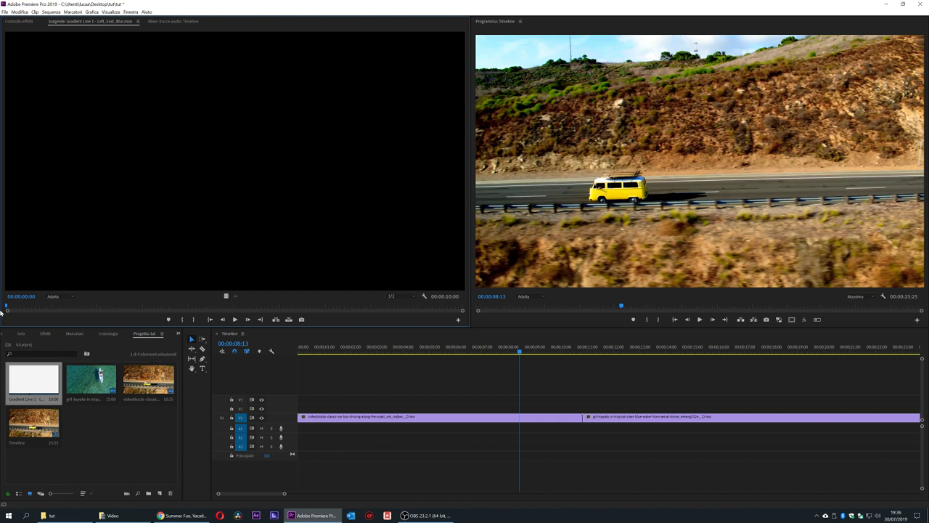
pyautogui.moveTo(3, 309)
pyautogui.mouseDown()
pyautogui.moveTo(62, 308)
pyautogui.moveTo(2, 310)
pyautogui.mouseUp()
pyautogui.press('space')
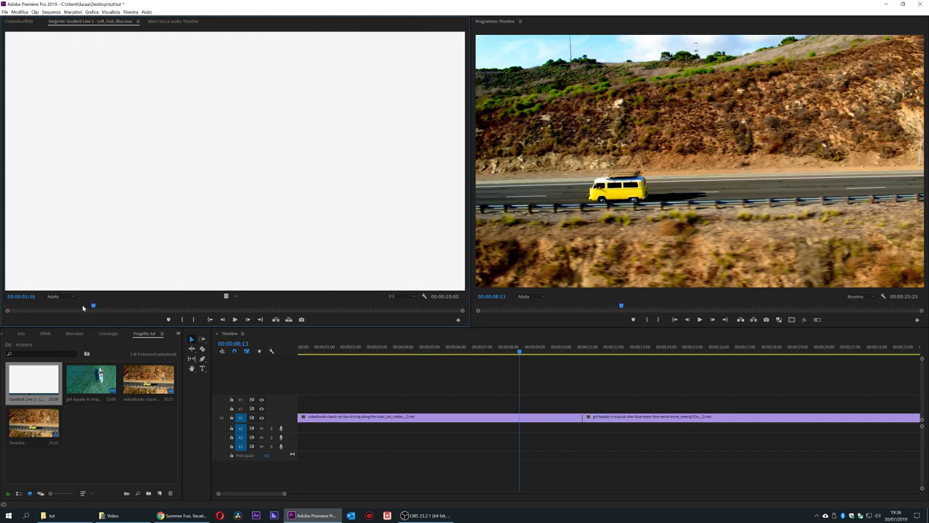
pyautogui.moveTo(83, 308); pyautogui.dragTo(2, 306)
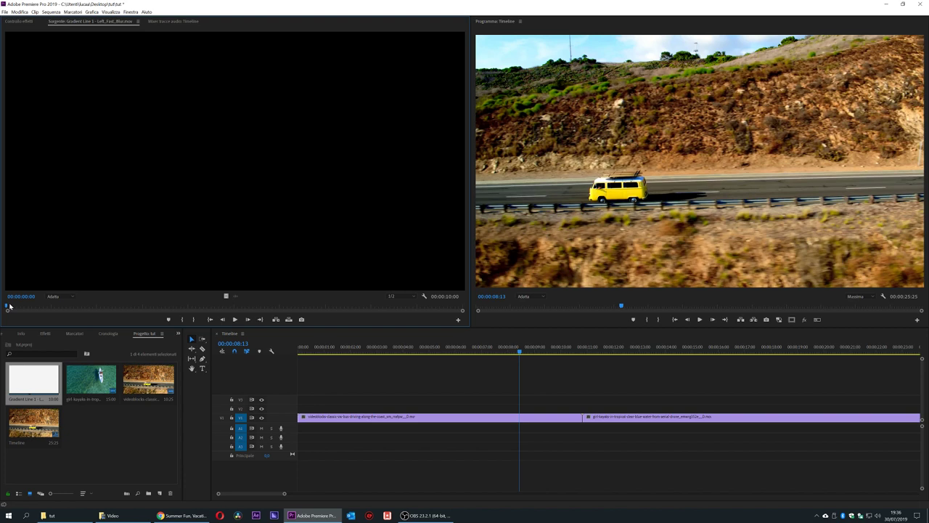
pyautogui.moveTo(312, 349)
pyautogui.mouseDown()
pyautogui.moveTo(551, 361)
pyautogui.moveTo(476, 373)
pyautogui.mouseUp()
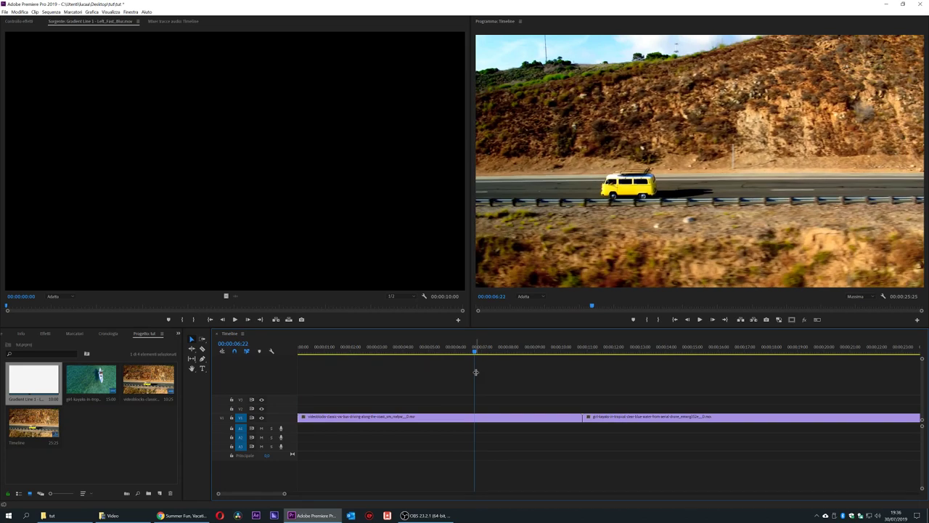
# Trim the van clip to about six seconds so the sequence runs 15:27.
pyautogui.press('space')
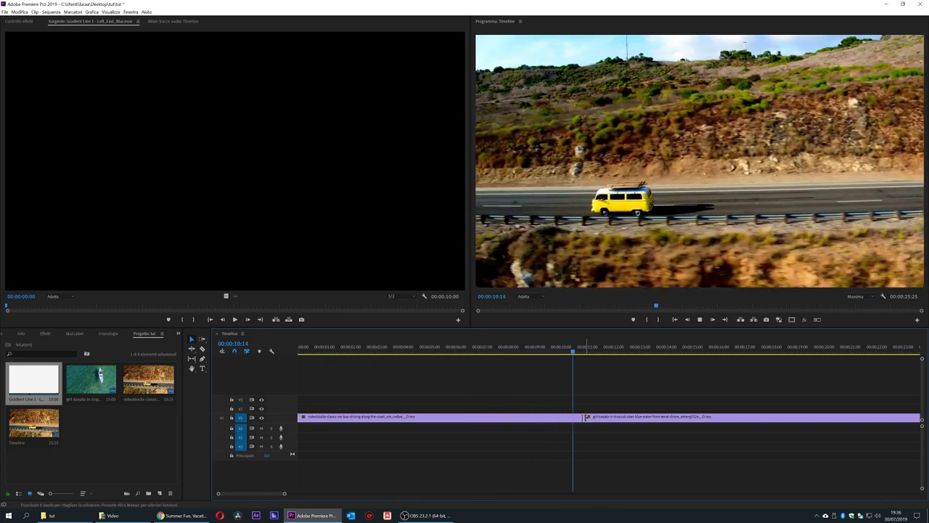
pyautogui.moveTo(586, 417); pyautogui.dragTo(455, 419)
pyautogui.press('space')
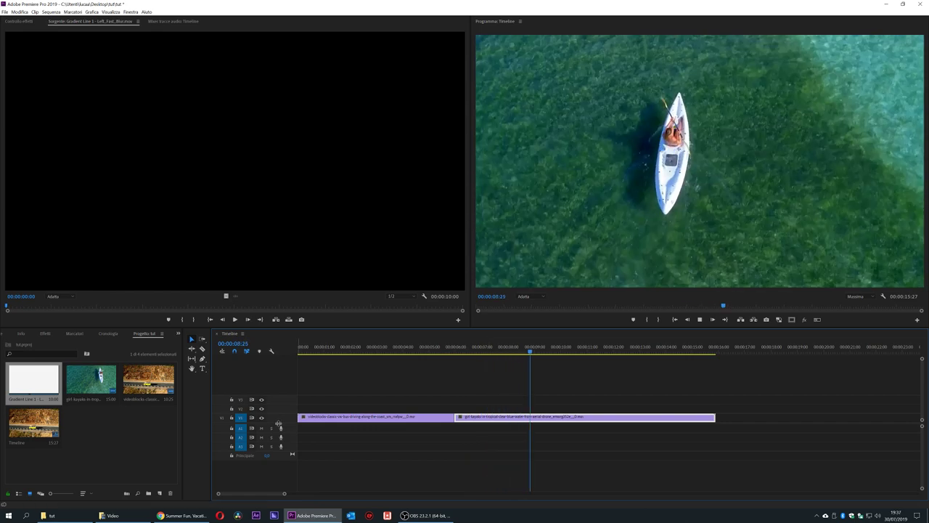
pyautogui.click(137, 305)
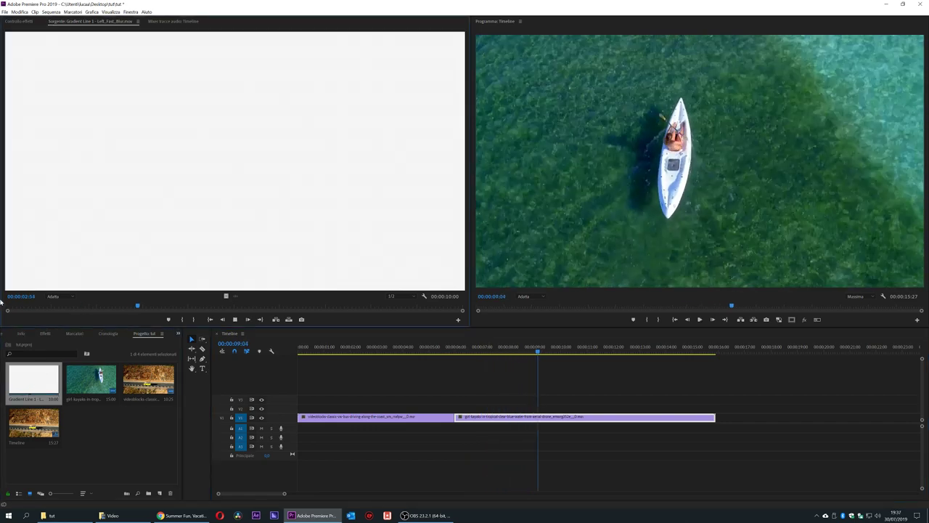
pyautogui.moveTo(21, 306)
pyautogui.mouseDown()
pyautogui.moveTo(40, 305)
pyautogui.moveTo(2, 311)
pyautogui.moveTo(134, 305)
pyautogui.moveTo(3, 310)
pyautogui.mouseUp()
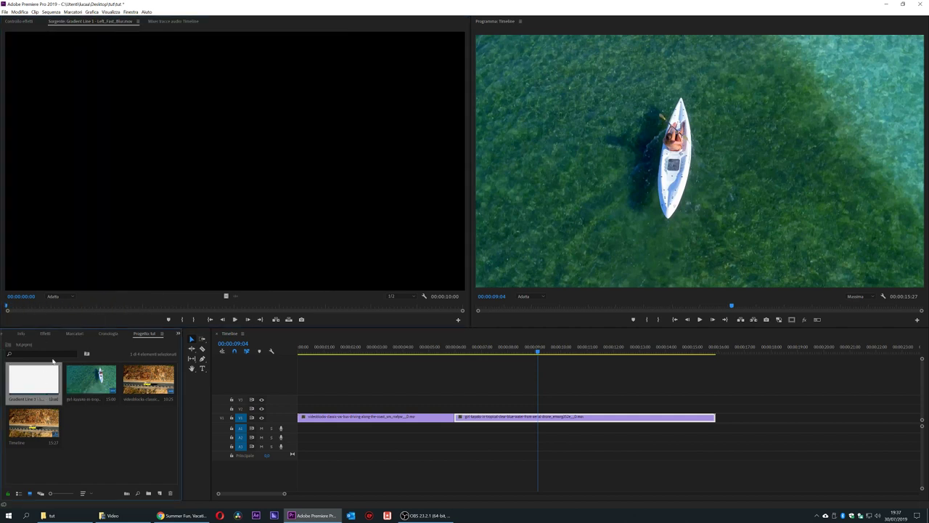
# Place the Gradient Line clip on V2 above the kayak clip, starting at the cut.
pyautogui.moveTo(7, 305); pyautogui.dragTo(2, 310)
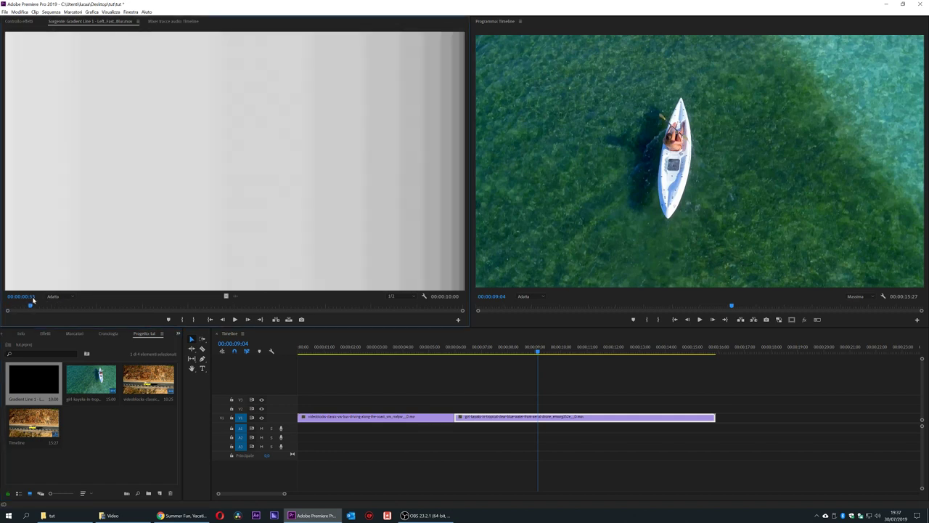
pyautogui.press('space')
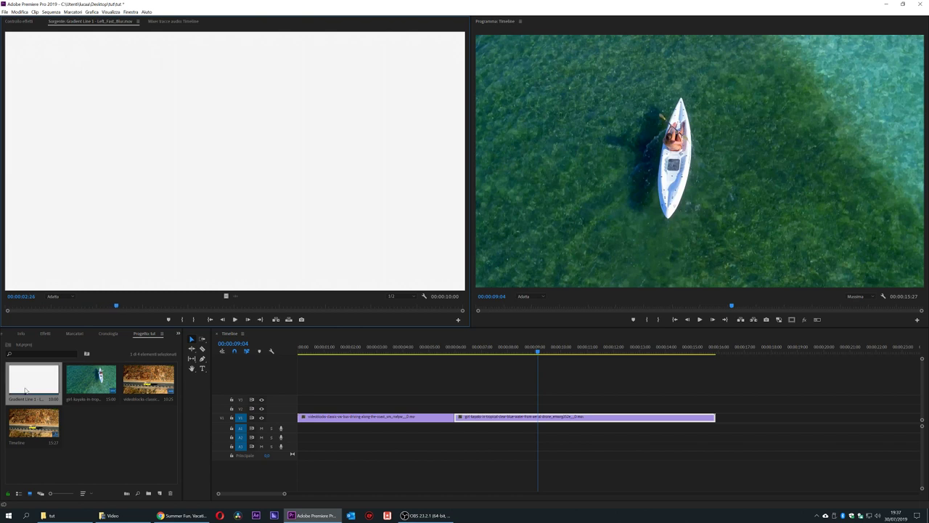
pyautogui.moveTo(33, 380)
pyautogui.mouseDown()
pyautogui.moveTo(445, 391)
pyautogui.moveTo(457, 410)
pyautogui.mouseUp()
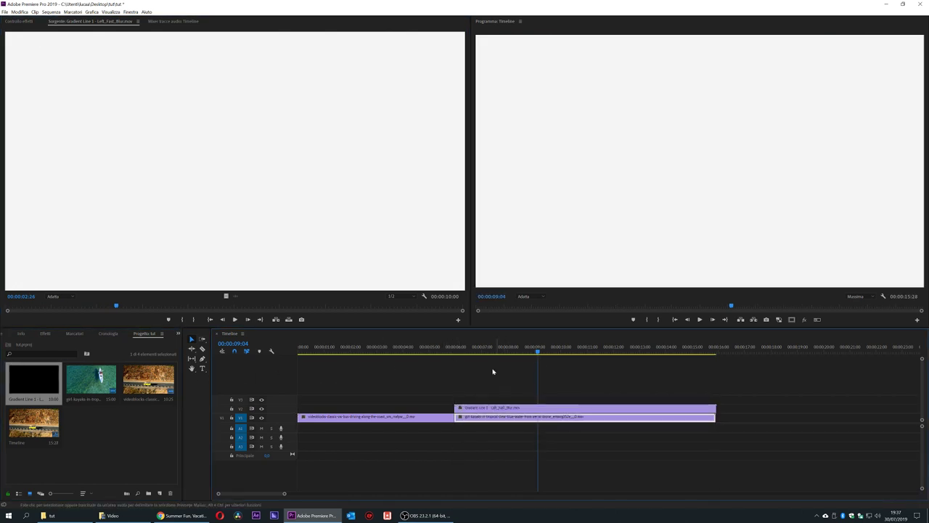
pyautogui.moveTo(461, 346)
pyautogui.mouseDown()
pyautogui.moveTo(452, 347)
pyautogui.moveTo(469, 347)
pyautogui.moveTo(461, 348)
pyautogui.mouseUp()
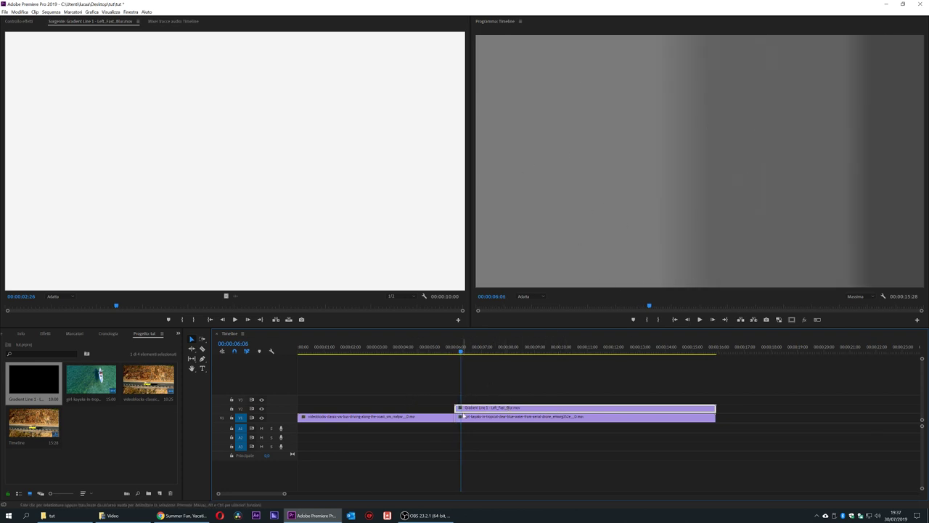
pyautogui.moveTo(466, 347); pyautogui.dragTo(463, 349)
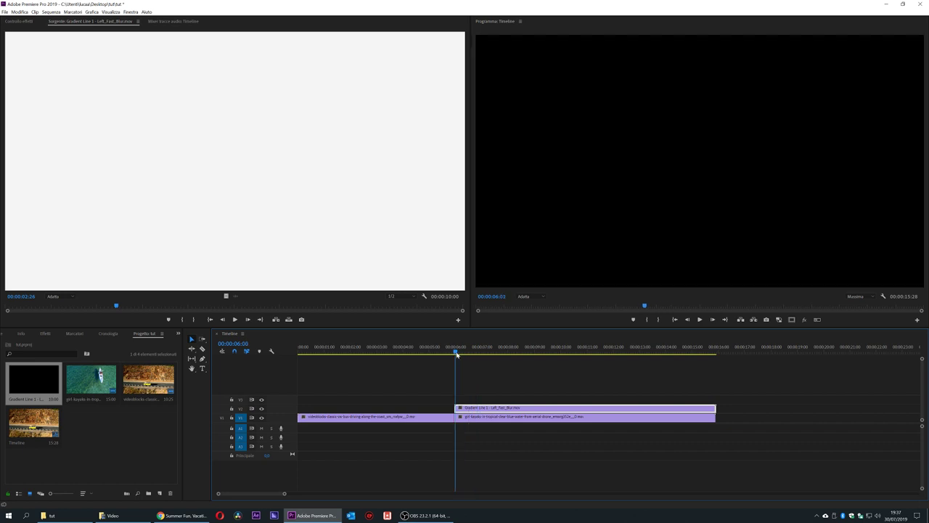
# Scale the V2 gradient clip with Ridimensiona a dimensione fotogramma and play it back.
pyautogui.rightClick(479, 415)
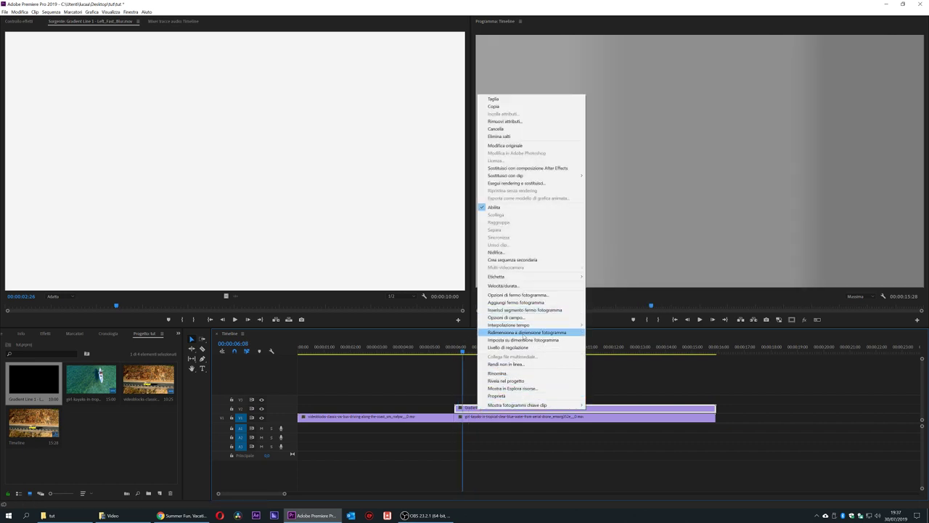
pyautogui.click(524, 333)
pyautogui.moveTo(463, 348); pyautogui.dragTo(460, 351)
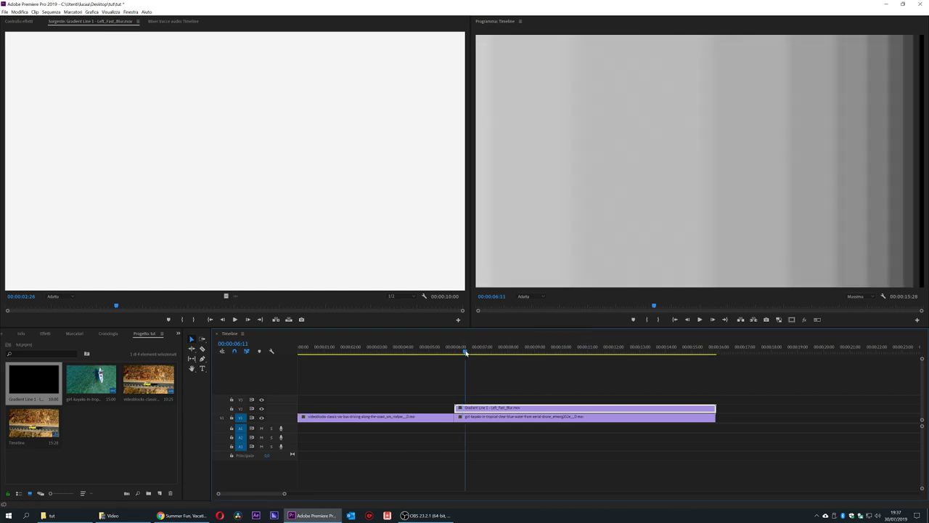
pyautogui.press('space')
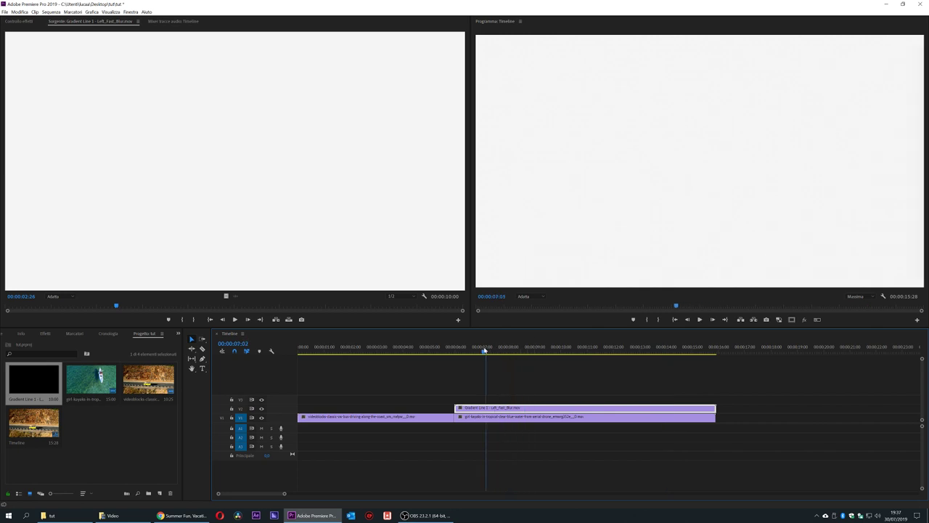
# Scrub through the gradient wipe from 06:29, then select the kayak clip on V1.
pyautogui.click(455, 351)
pyautogui.moveTo(456, 352)
pyautogui.mouseDown()
pyautogui.moveTo(521, 339)
pyautogui.moveTo(458, 355)
pyautogui.mouseUp()
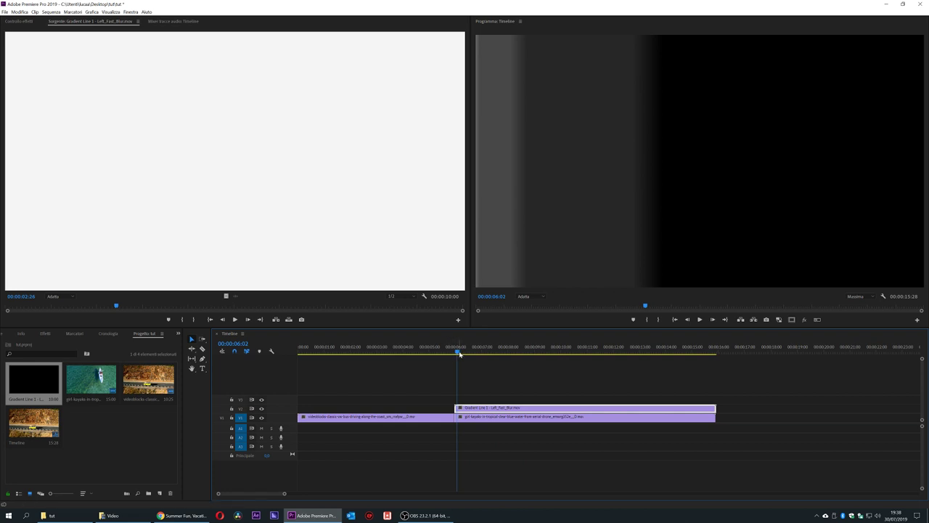
pyautogui.moveTo(458, 349); pyautogui.dragTo(458, 349)
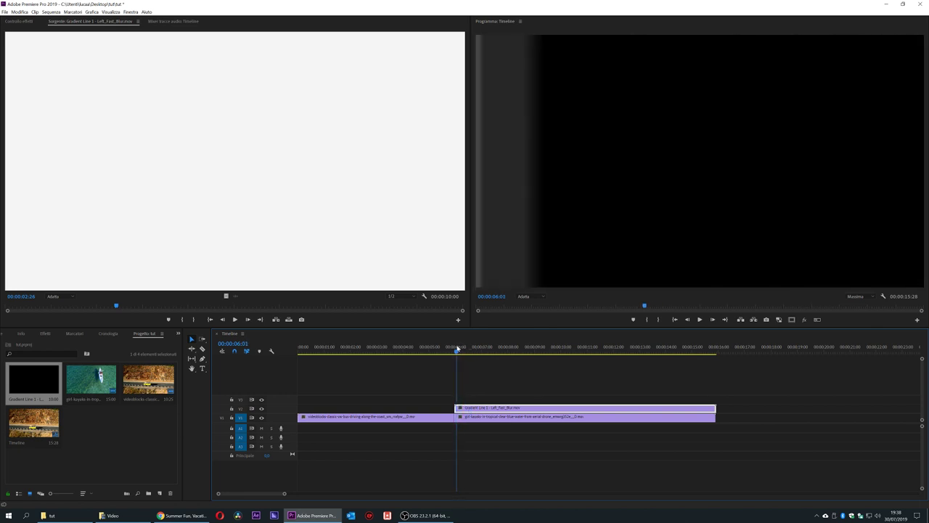
pyautogui.click(466, 419)
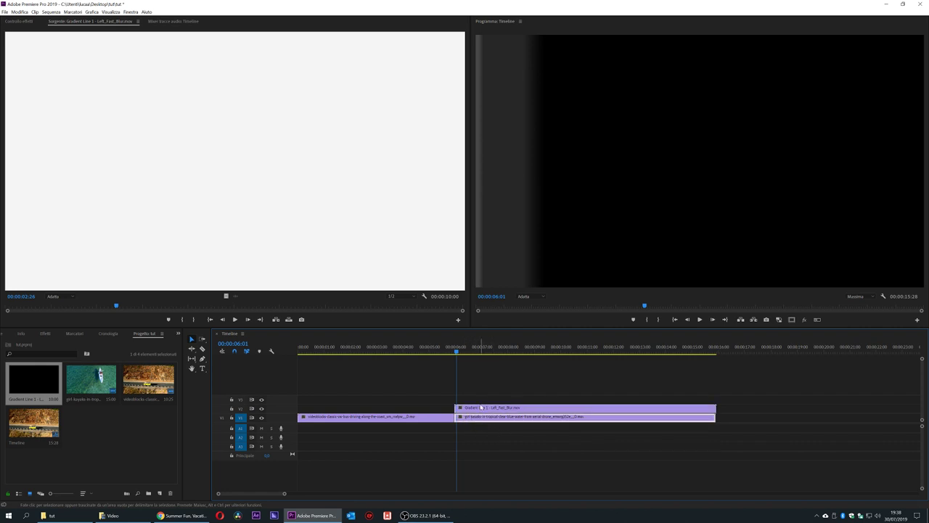
pyautogui.click(481, 407)
pyautogui.click(473, 419)
# Search effects for 'mascher' and apply Maschera traccia to the kayak clip on V1.
pyautogui.click(45, 333)
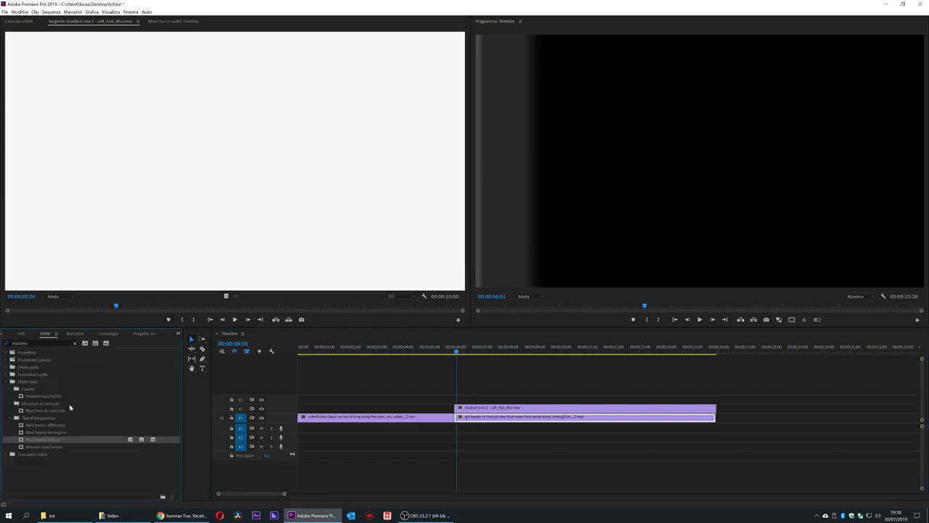
pyautogui.click(47, 342)
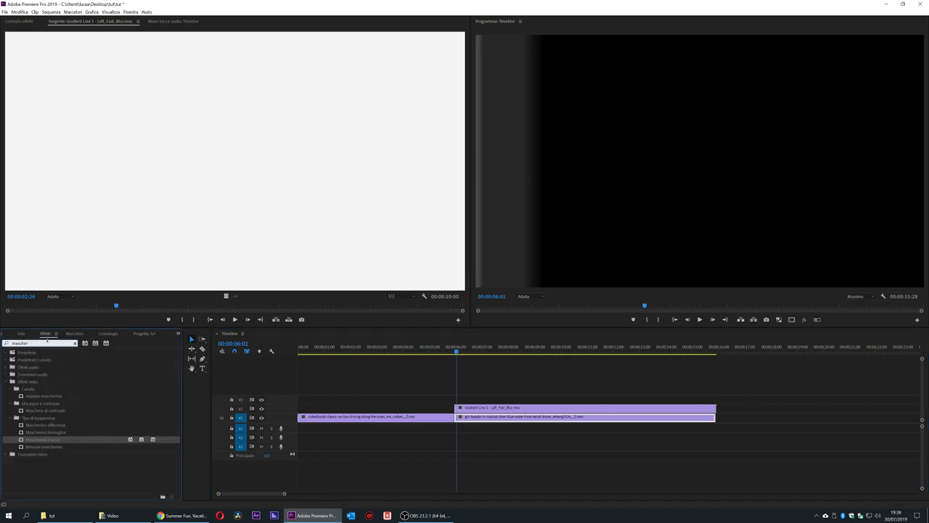
pyautogui.click(19, 382)
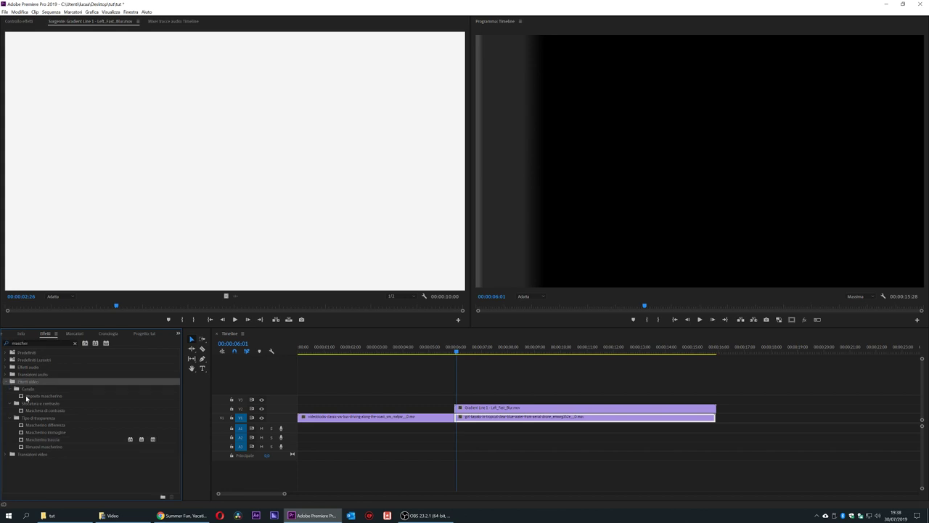
pyautogui.click(51, 439)
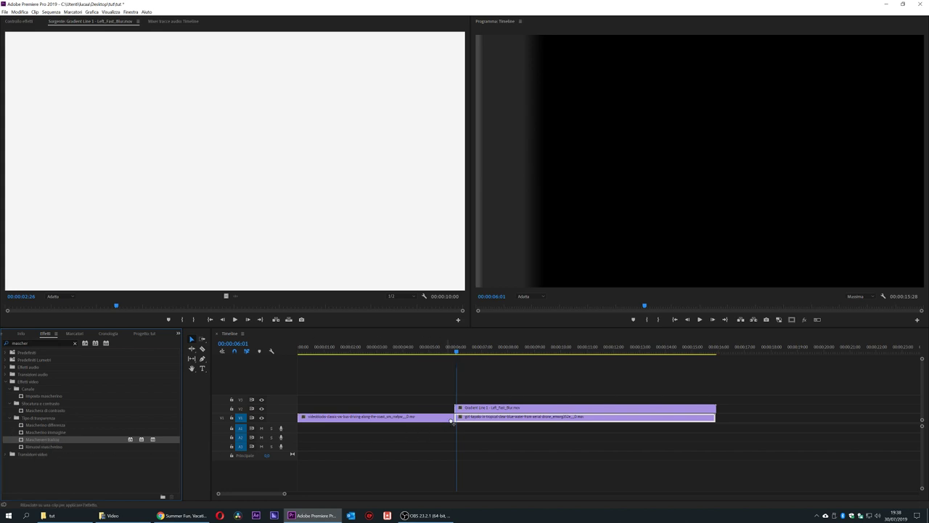
pyautogui.moveTo(85, 449); pyautogui.dragTo(462, 422)
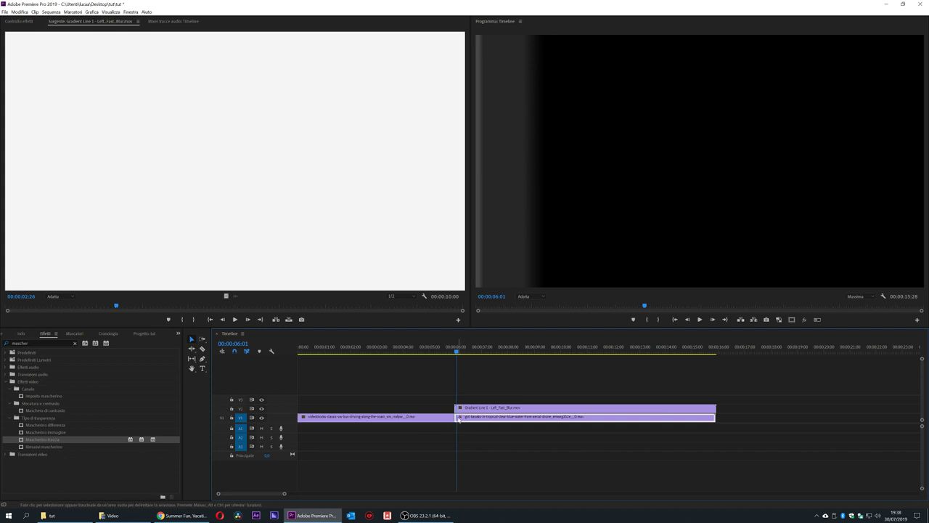
pyautogui.click(21, 22)
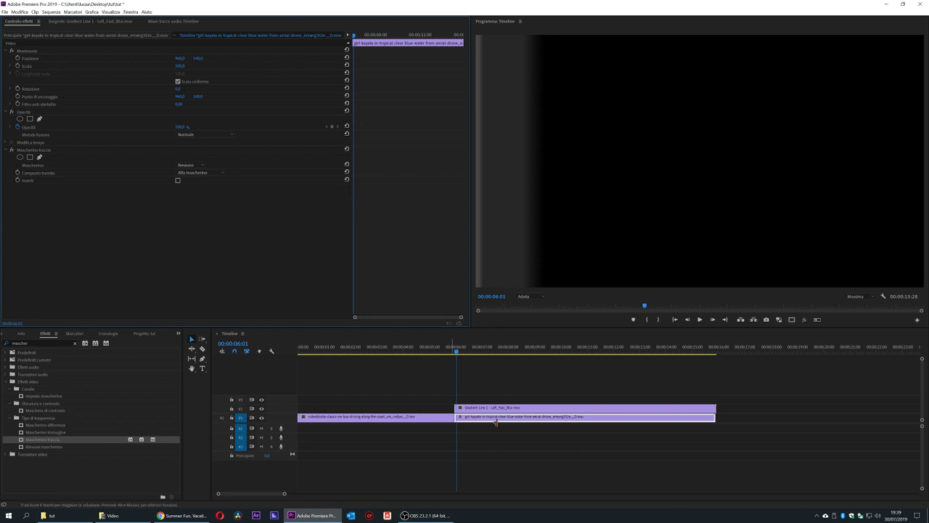
# Set the kayak clip's Maschera traccia matte track to Video 2 in Effect Controls.
pyautogui.click(194, 165)
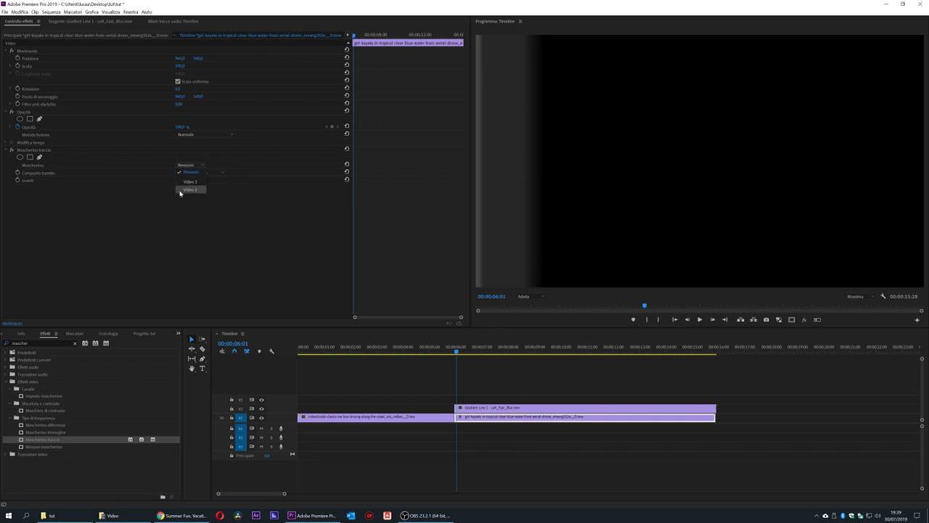
pyautogui.click(185, 189)
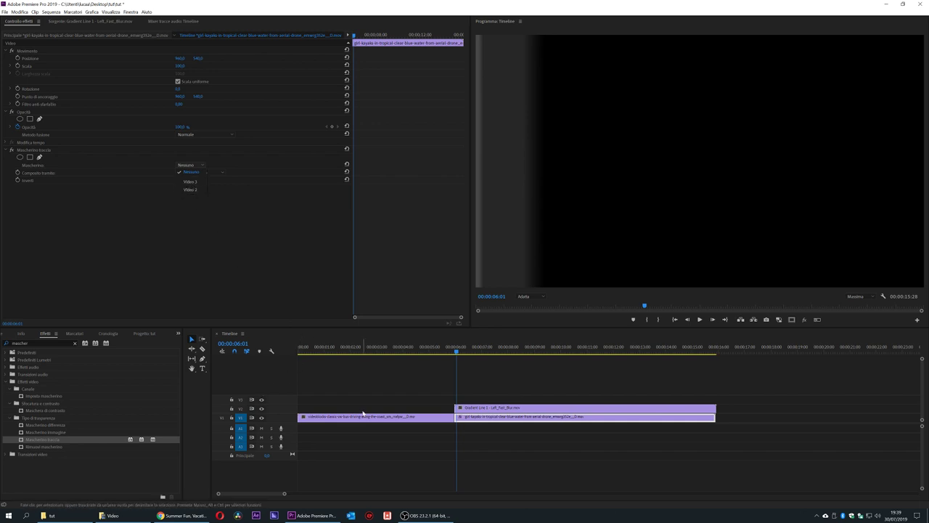
pyautogui.click(448, 408)
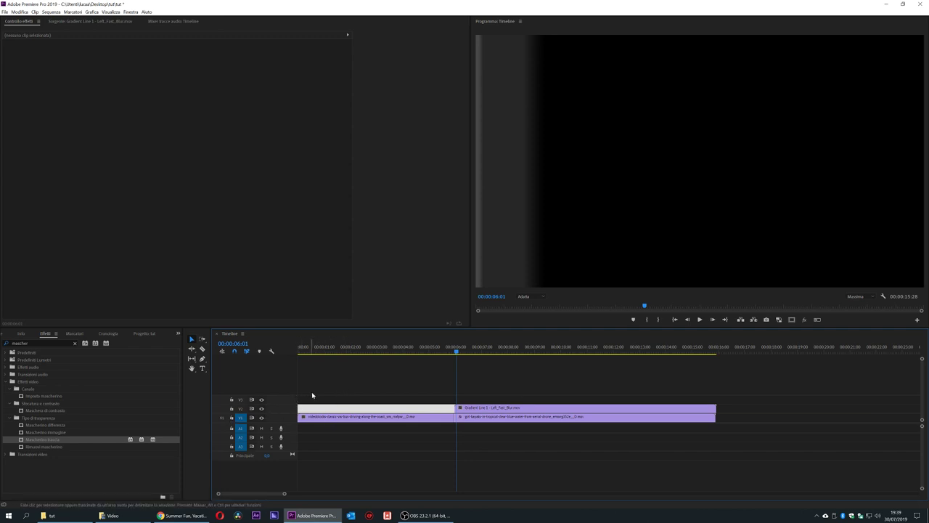
pyautogui.click(484, 418)
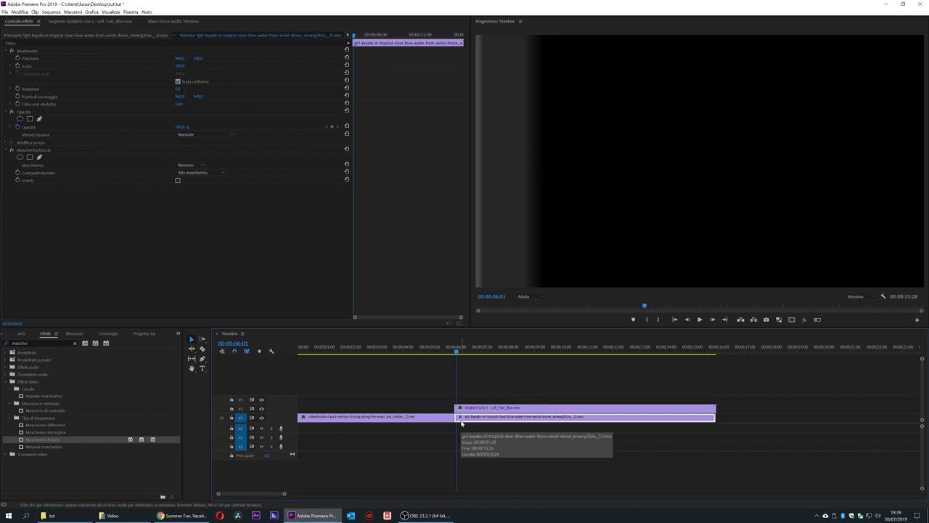
pyautogui.click(192, 166)
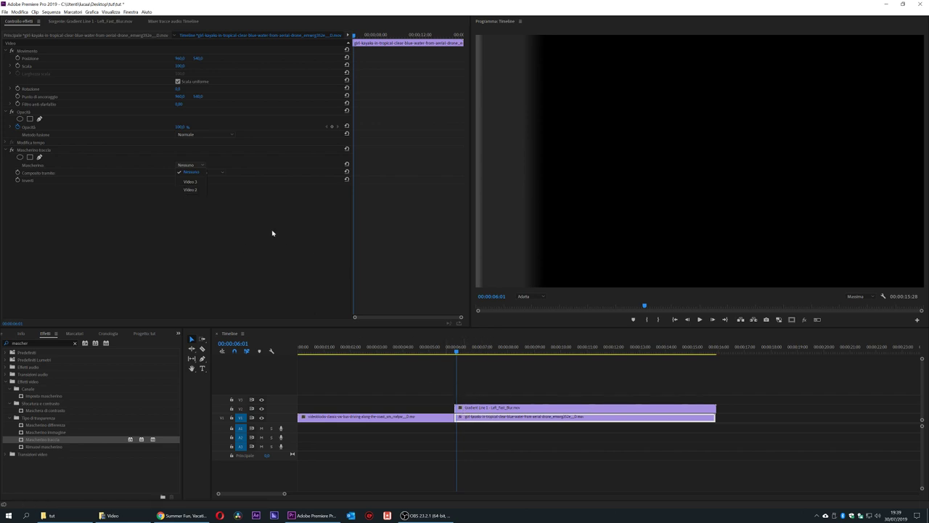
pyautogui.click(187, 190)
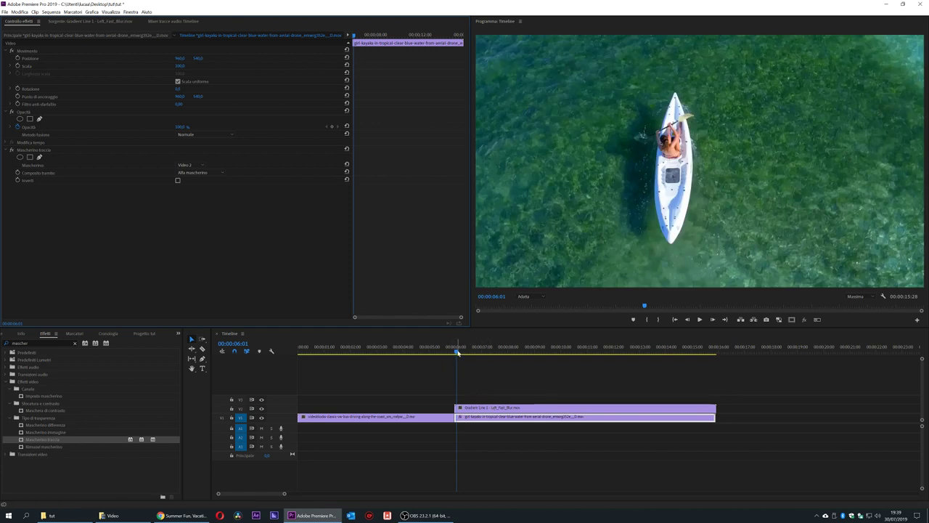
pyautogui.hotkey('shift', 'Right')
pyautogui.hotkey('shift', 'Right')
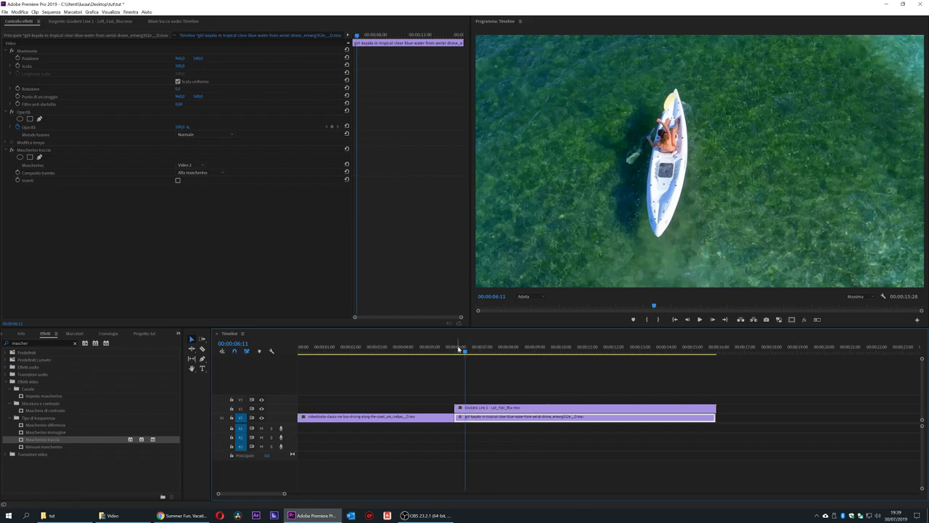
pyautogui.moveTo(462, 349); pyautogui.dragTo(459, 352)
pyautogui.press('space')
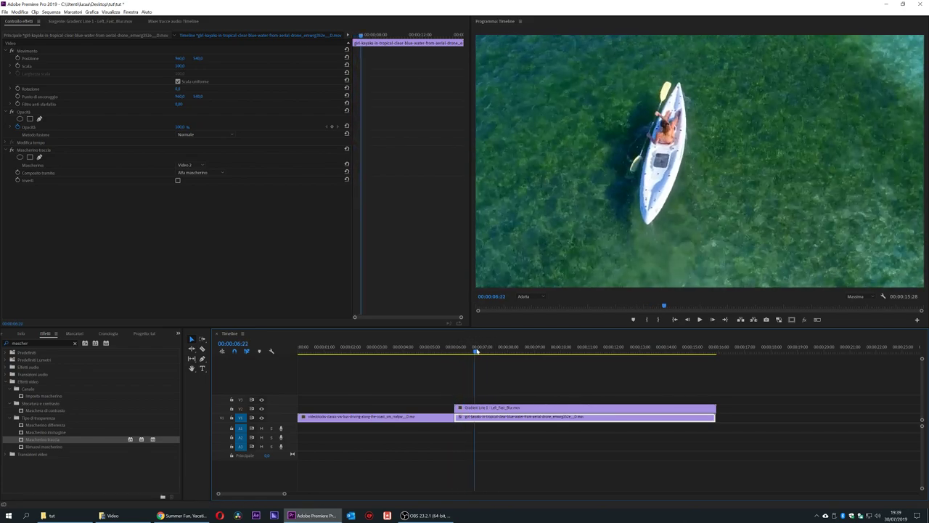
pyautogui.press('End')
pyautogui.press('j')
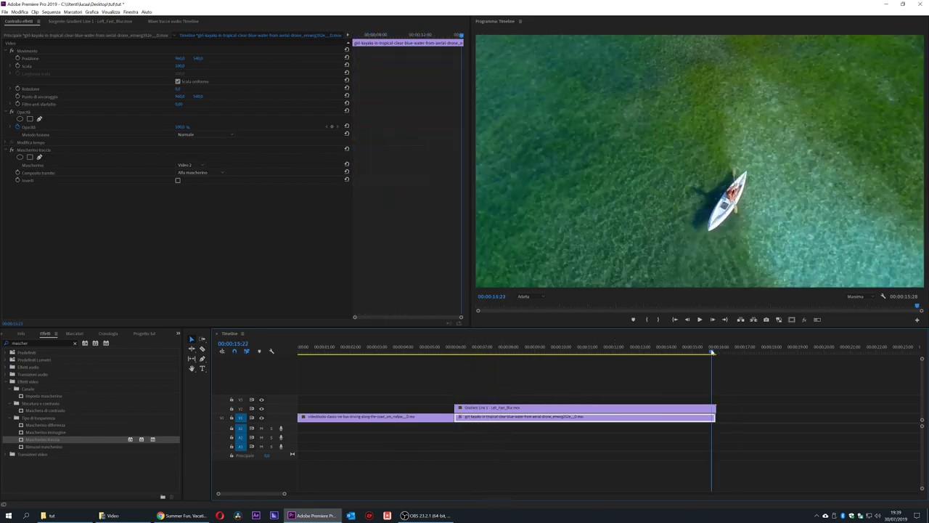
pyautogui.press('space')
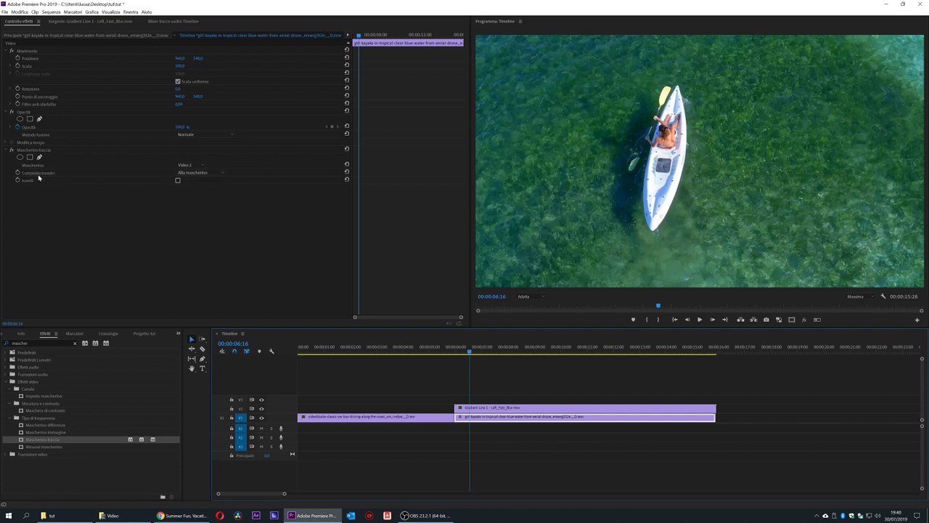
# At 00:00:06:00, set the matte compositing to Luma maschera and the matte track to Nessuno.
pyautogui.click(457, 350)
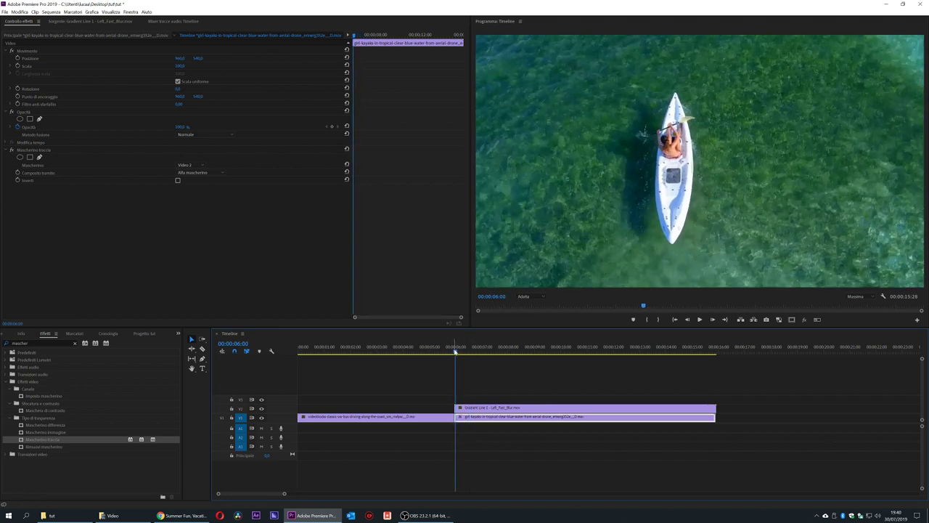
pyautogui.click(215, 175)
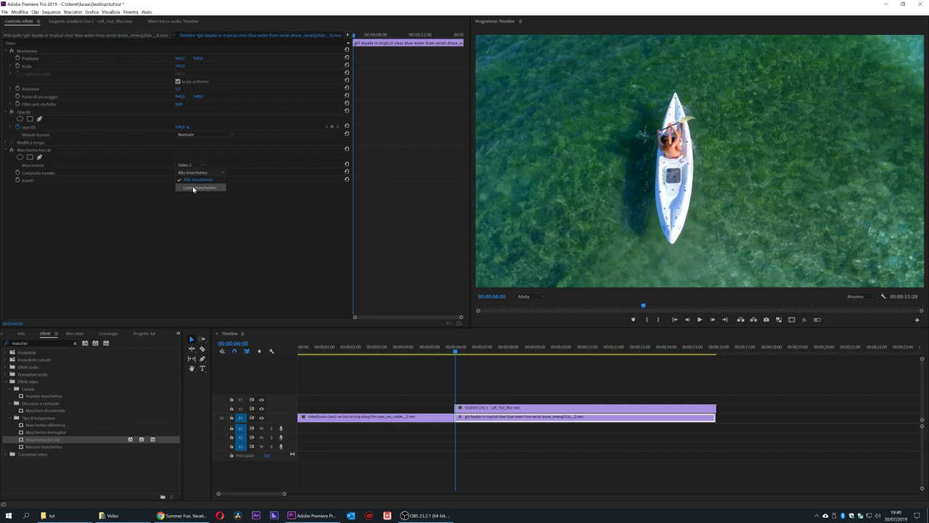
pyautogui.click(193, 188)
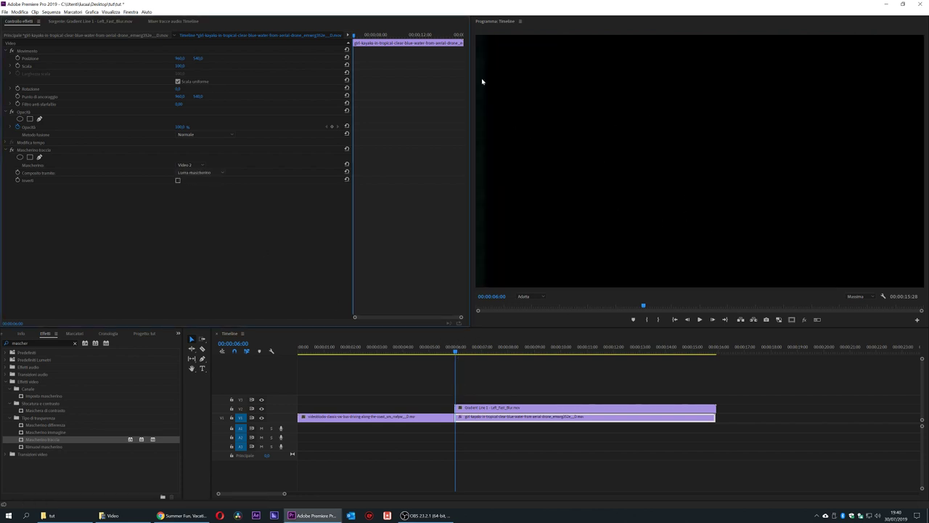
pyautogui.click(200, 164)
pyautogui.click(190, 166)
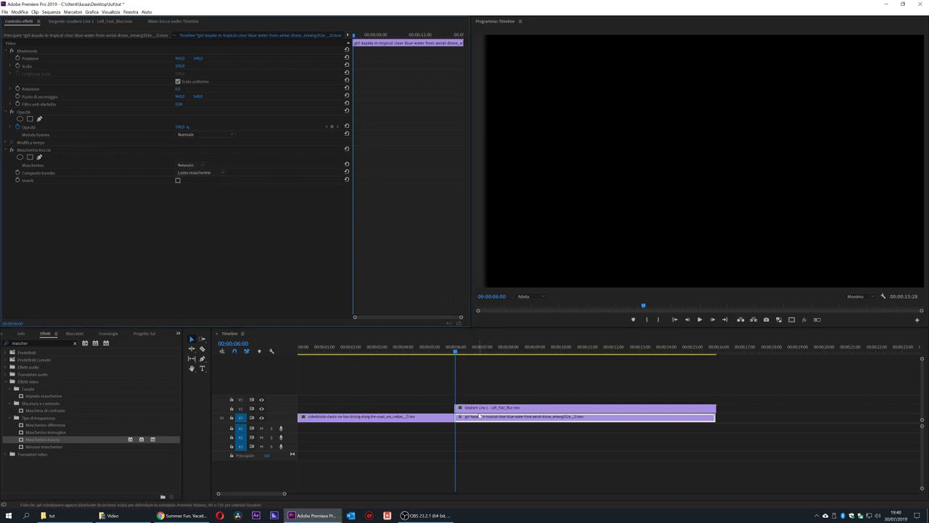
# Set the matte track back to Video 2 and step frame by frame through the kayak clip start.
pyautogui.click(187, 166)
pyautogui.click(190, 188)
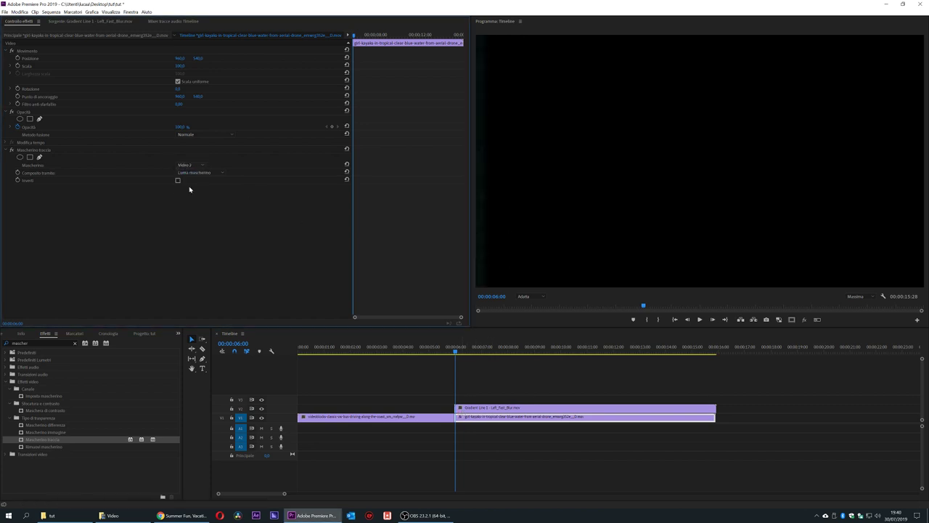
pyautogui.click(456, 355)
pyautogui.press('Right')
pyautogui.press('Right')
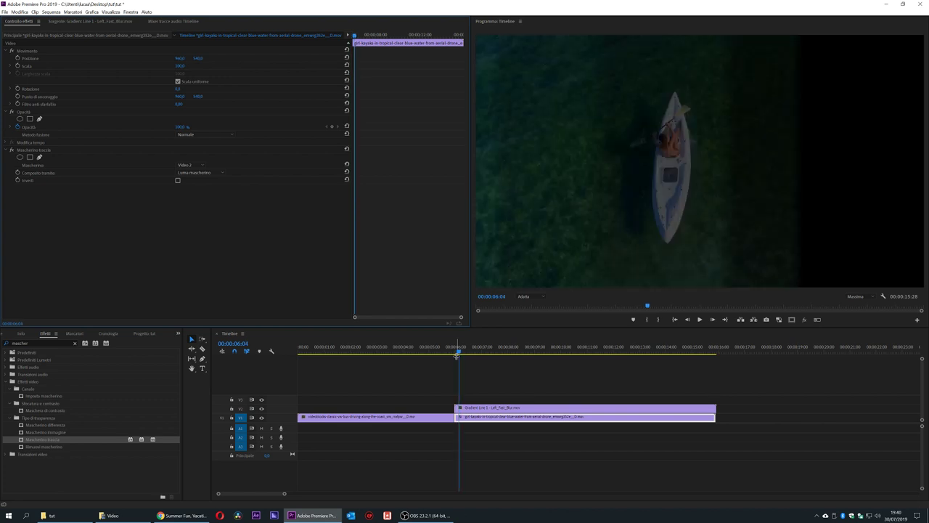
pyautogui.press('Right')
pyautogui.press('Right')
pyautogui.press('Right')
pyautogui.press('Right')
pyautogui.press('Right')
pyautogui.press('Right')
pyautogui.press('Right')
pyautogui.press('Right')
pyautogui.press('Right')
pyautogui.press('Right')
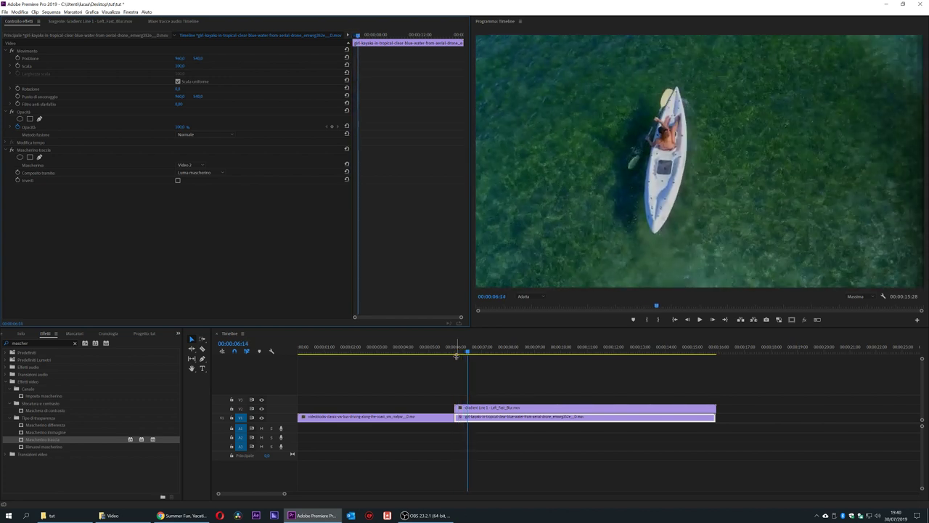
pyautogui.press('Right')
pyautogui.press('Right')
pyautogui.press('Right')
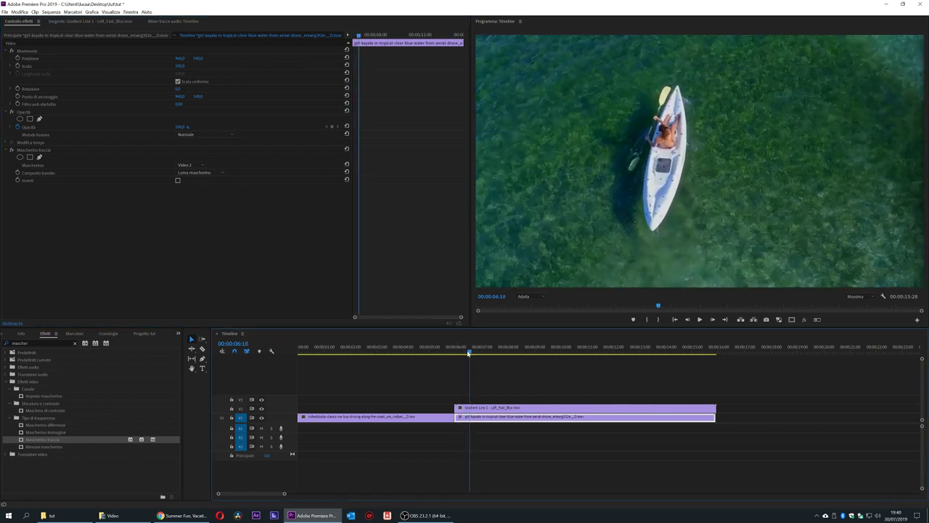
pyautogui.press('Left')
pyautogui.press('Left')
pyautogui.press('Left')
pyautogui.press('Left')
pyautogui.press('Left')
pyautogui.press('Left')
pyautogui.press('Right')
pyautogui.press('Right')
pyautogui.press('Right')
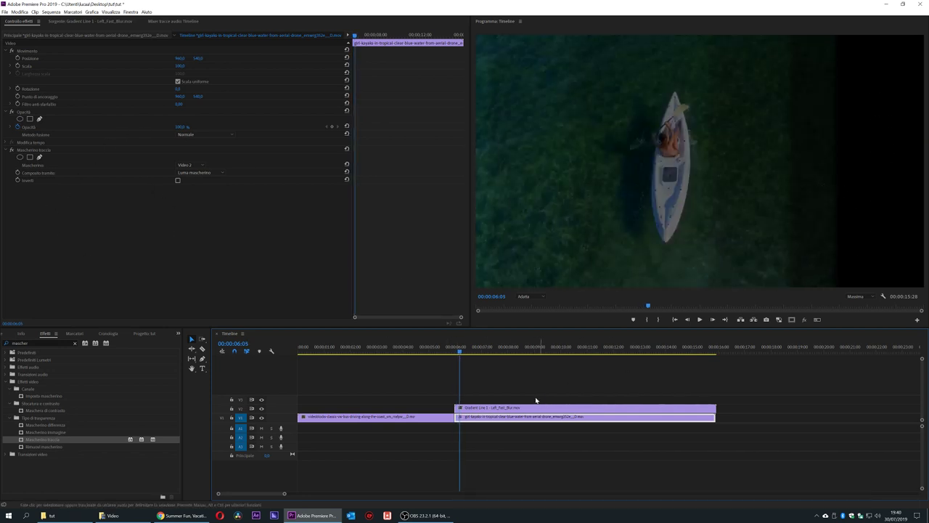
# Select the gradient and kayak clips, then set the kayak clip's matte to Video 3.
pyautogui.moveTo(534, 383)
pyautogui.mouseDown()
pyautogui.moveTo(498, 433)
pyautogui.moveTo(477, 407)
pyautogui.mouseUp()
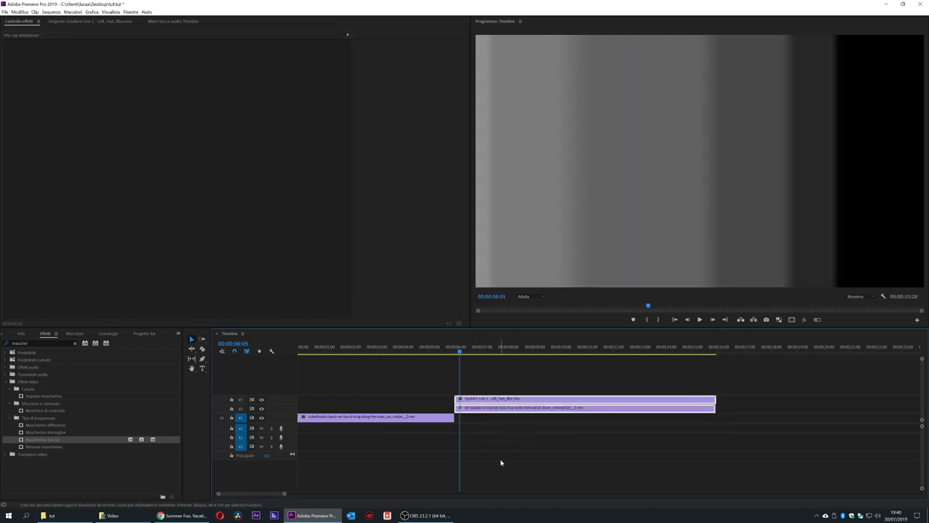
pyautogui.click(474, 425)
pyautogui.click(474, 409)
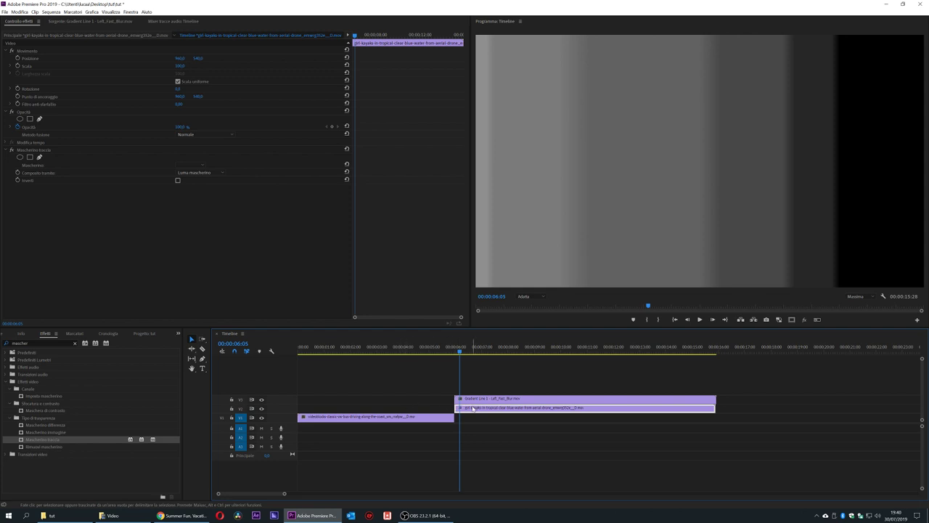
pyautogui.click(202, 166)
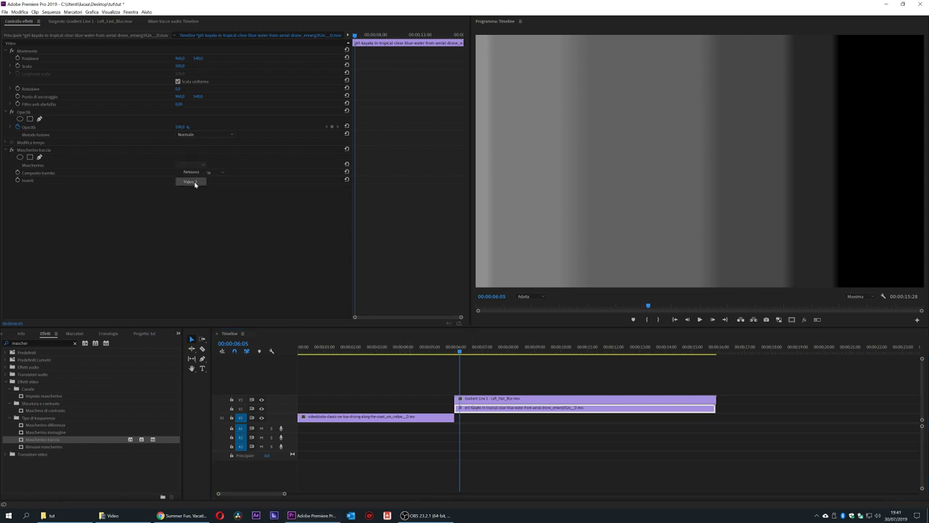
pyautogui.click(194, 183)
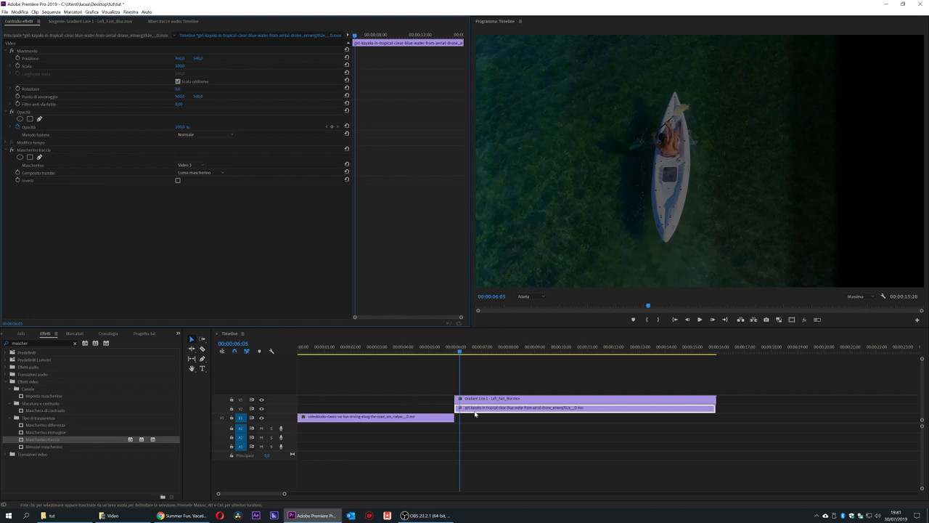
# Extend the van clip's end under the kayak clip and play the blend around 00:00:07:09.
pyautogui.moveTo(453, 417); pyautogui.dragTo(530, 417)
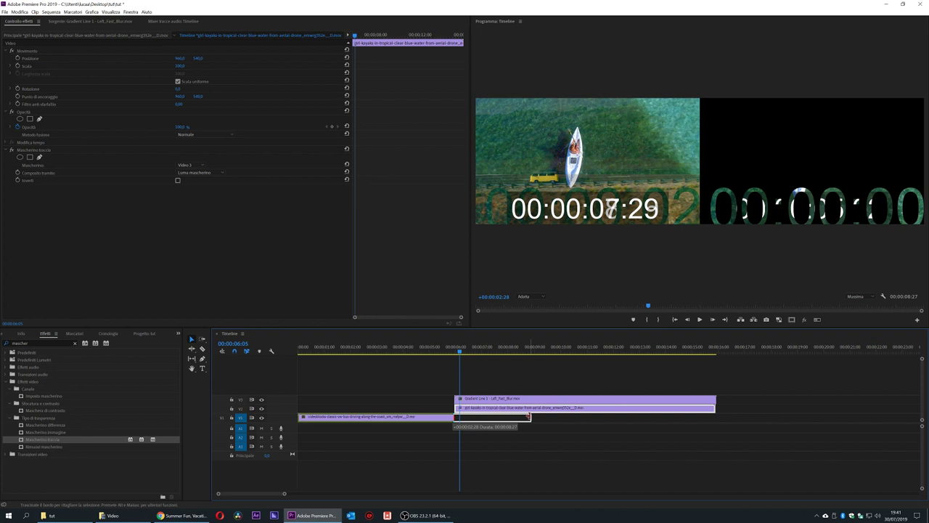
pyautogui.moveTo(530, 418); pyautogui.dragTo(531, 417)
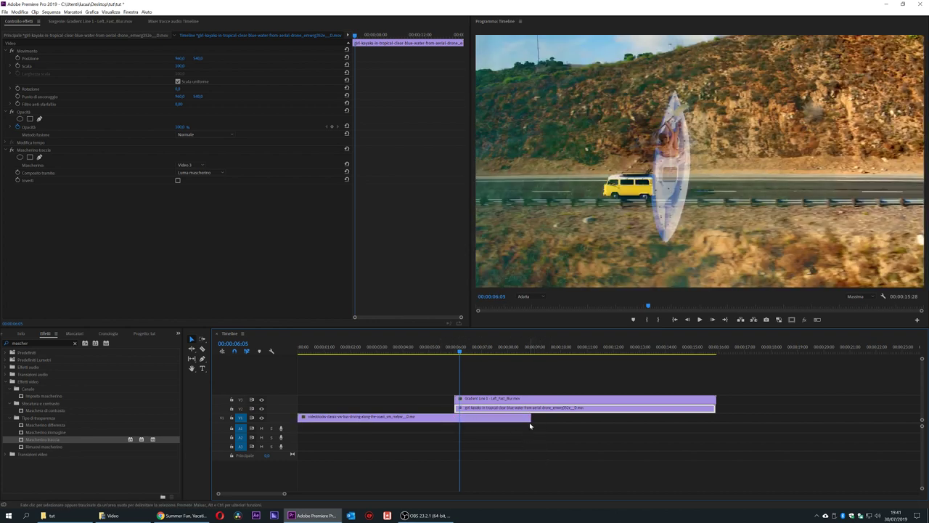
pyautogui.moveTo(459, 347)
pyautogui.mouseDown()
pyautogui.moveTo(487, 356)
pyautogui.moveTo(440, 356)
pyautogui.mouseUp()
pyautogui.press('space')
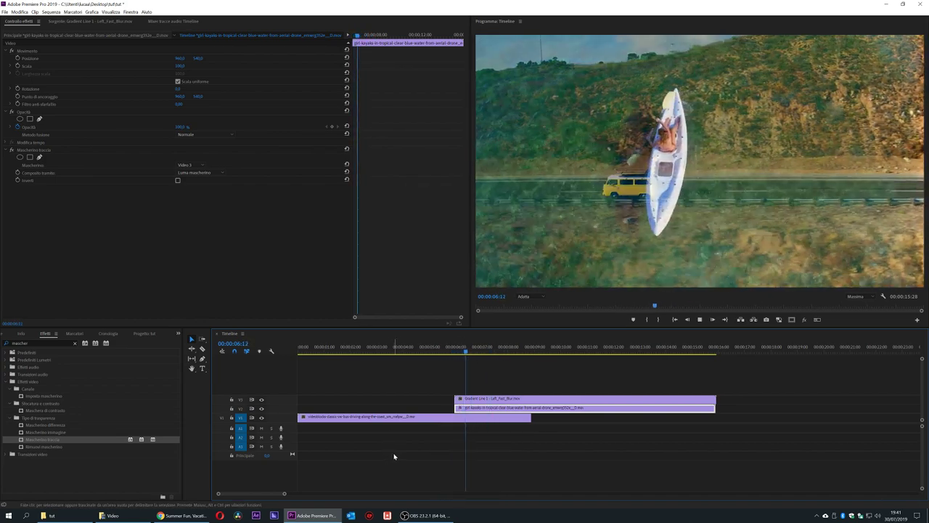
# Loop playback over the 1:28 in-to-out range around the van-to-kayak gradient wipe.
pyautogui.click(459, 324)
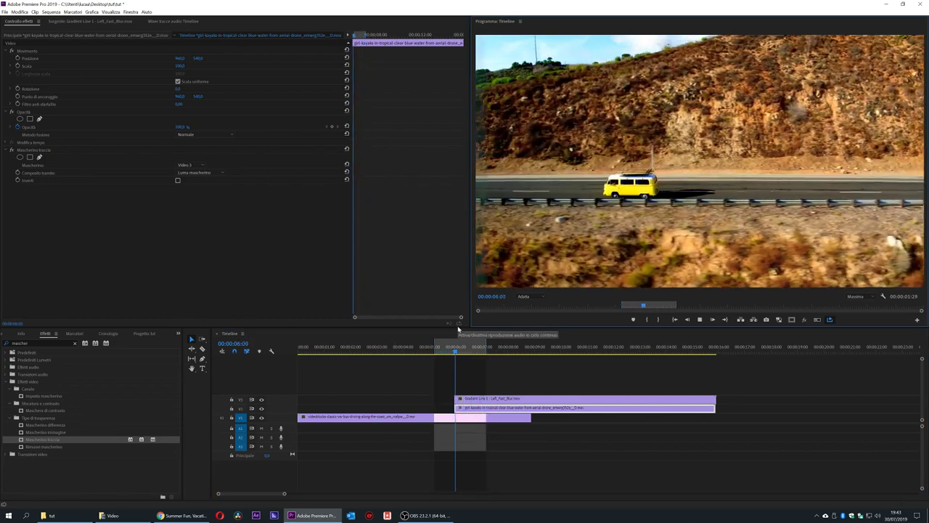